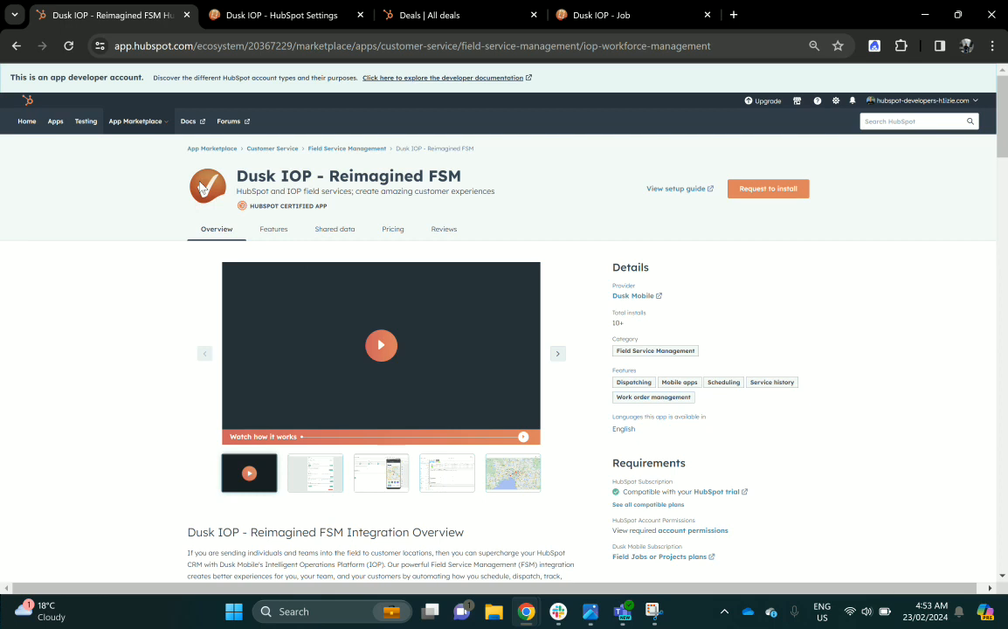
# Step: Review the Demo Pipeline deal-stage mapping in the Dusk IOP HubSpot settings, and go to the HubSpot deals board
pyautogui.click(273, 17)
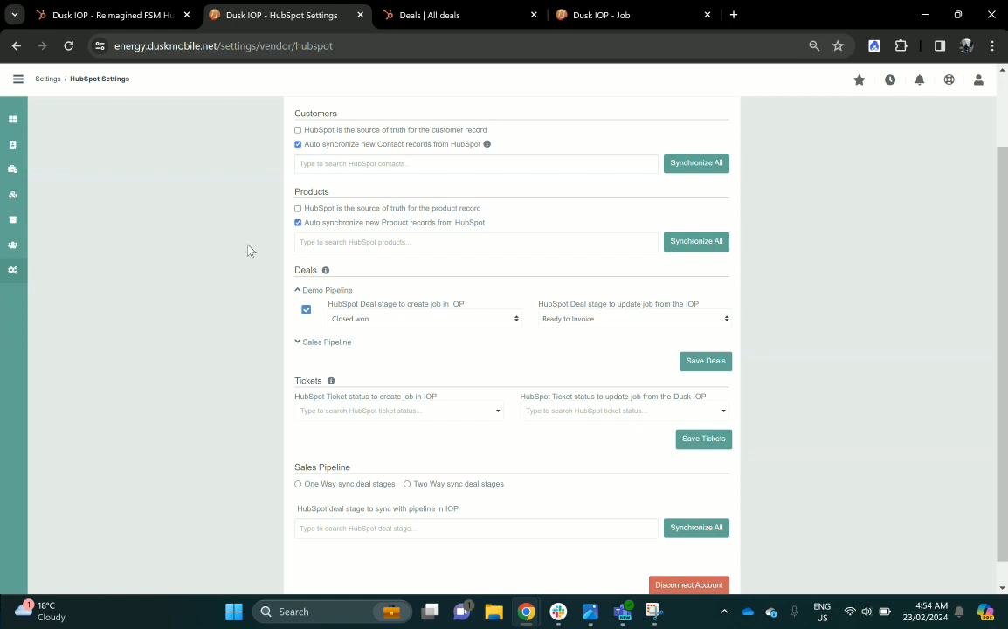
pyautogui.click(495, 15)
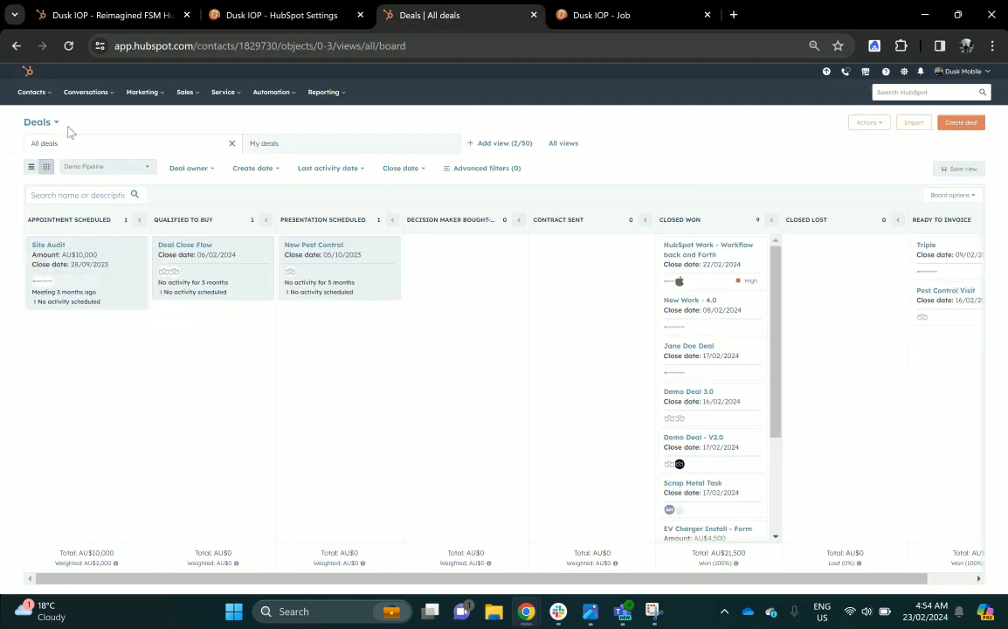
# Step: Start a new demo deal named after the customer in the Demo Pipeline and associate the customer's contact with it
pyautogui.click(961, 123)
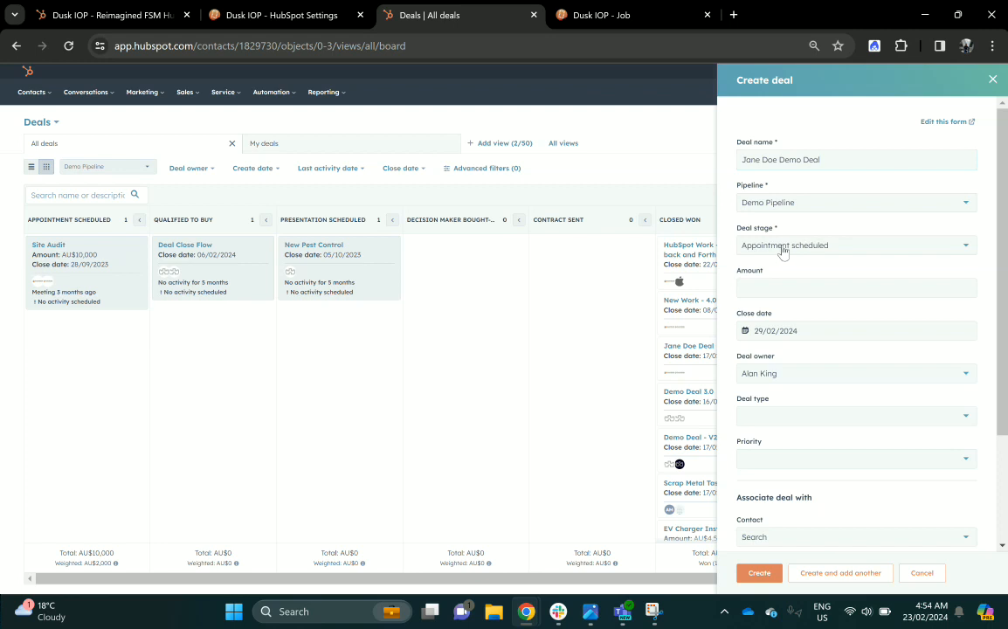
pyautogui.scroll(-2, 785, 292)
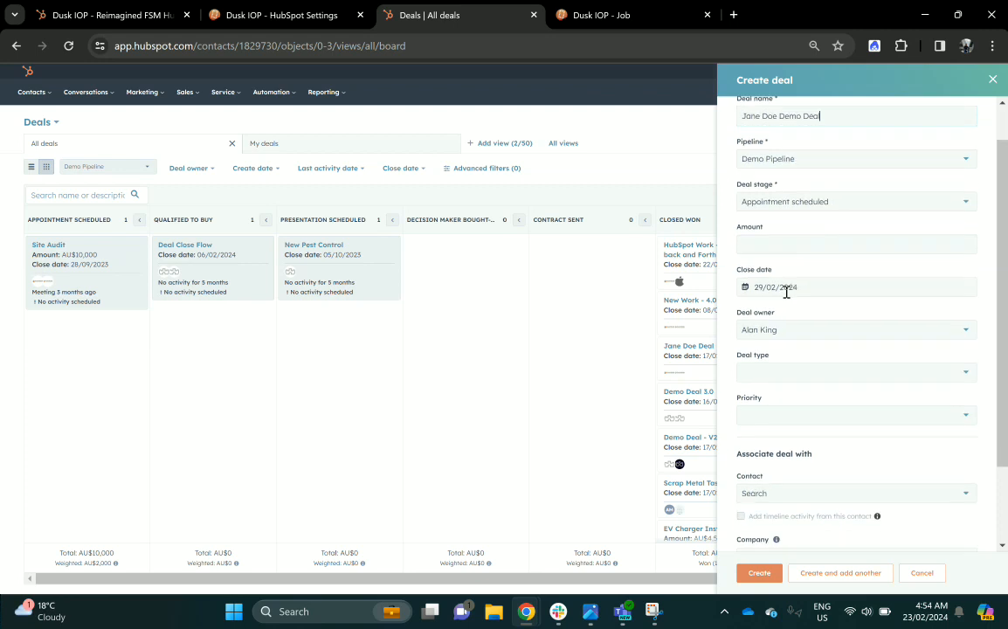
pyautogui.scroll(-1, 785, 292)
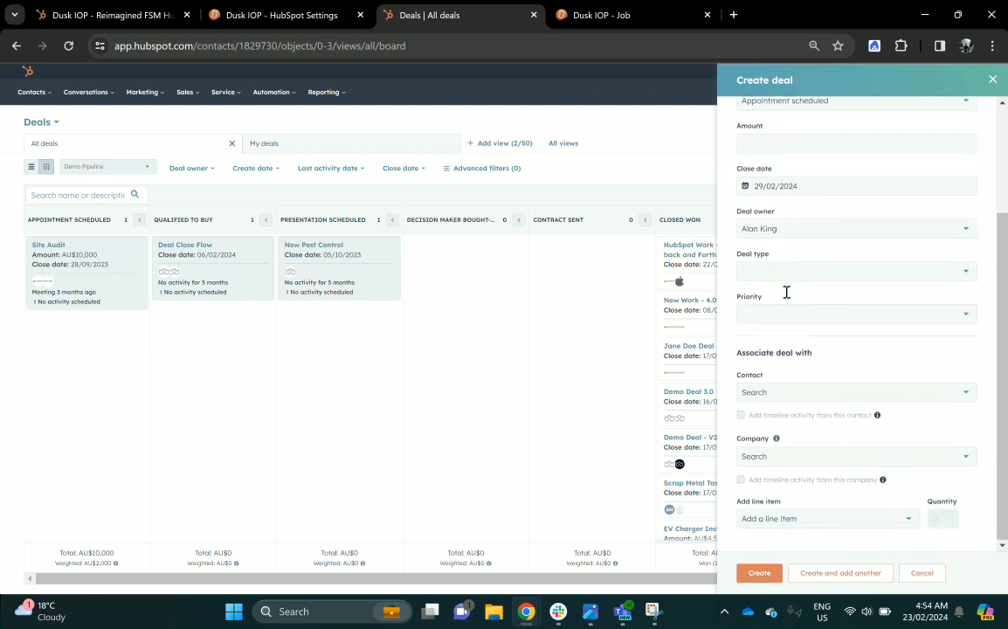
pyautogui.click(810, 394)
pyautogui.write('jane doe')
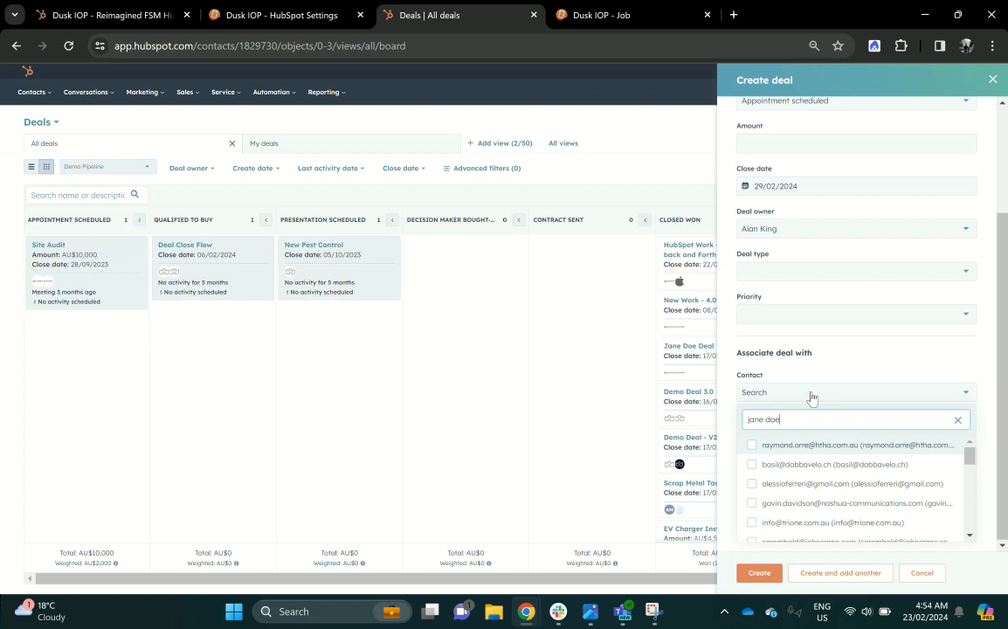
pyautogui.click(840, 444)
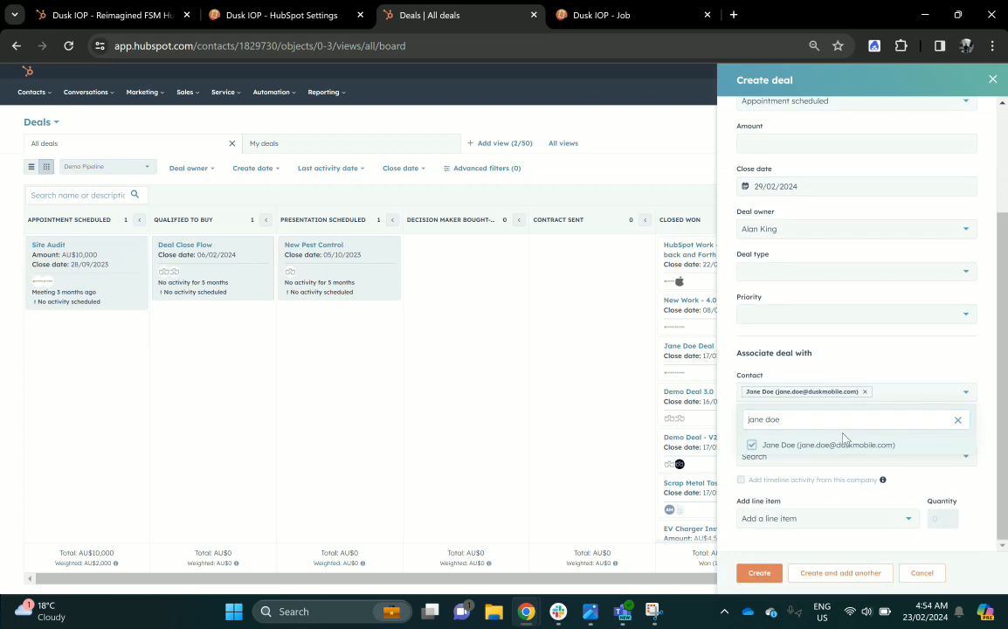
pyautogui.click(732, 443)
# Step: Associate the new deal with the company Dusk Mobile and create the deal
pyautogui.click(768, 455)
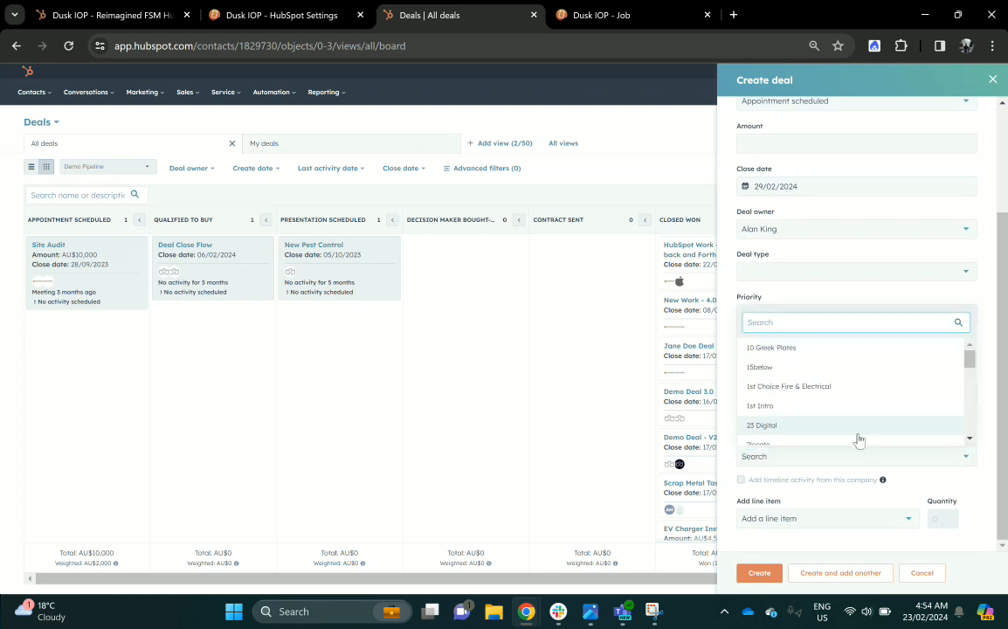
pyautogui.write('dusk ')
pyautogui.write('mboile')
pyautogui.press('BackSpace')
pyautogui.press('BackSpace')
pyautogui.press('BackSpace')
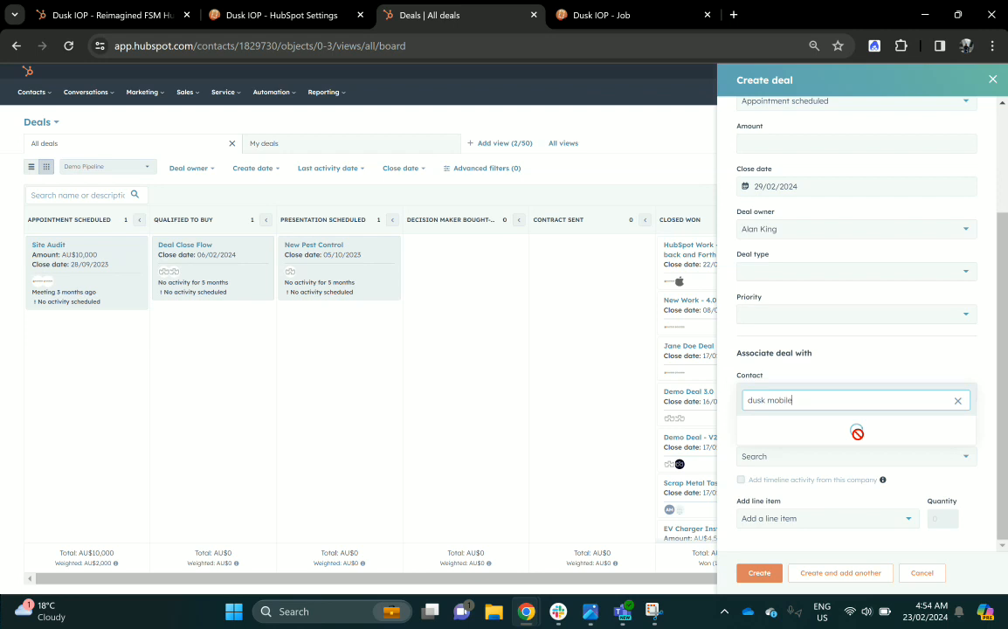
pyautogui.click(804, 400)
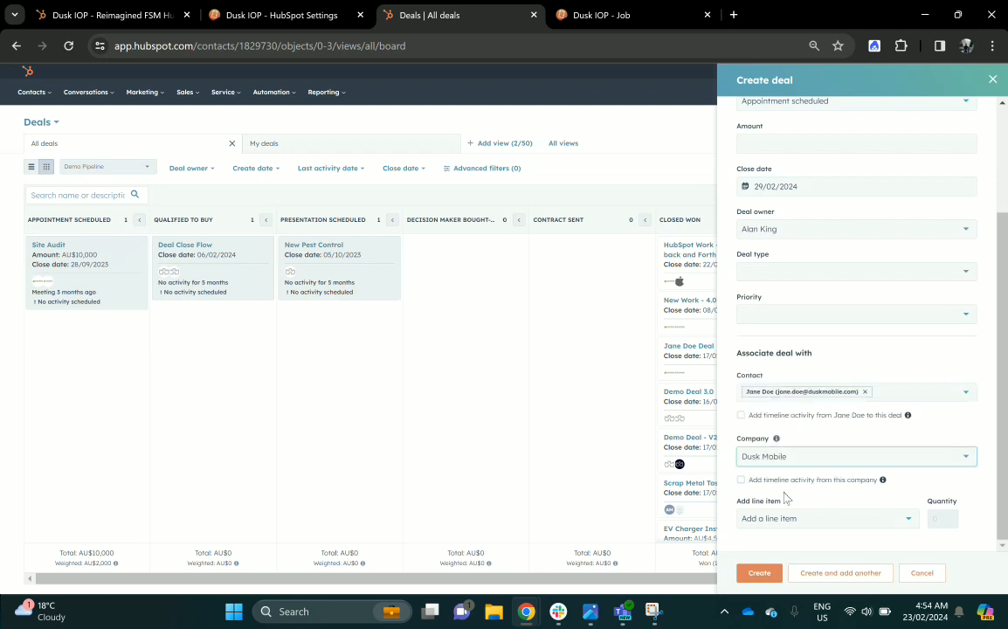
pyautogui.click(756, 573)
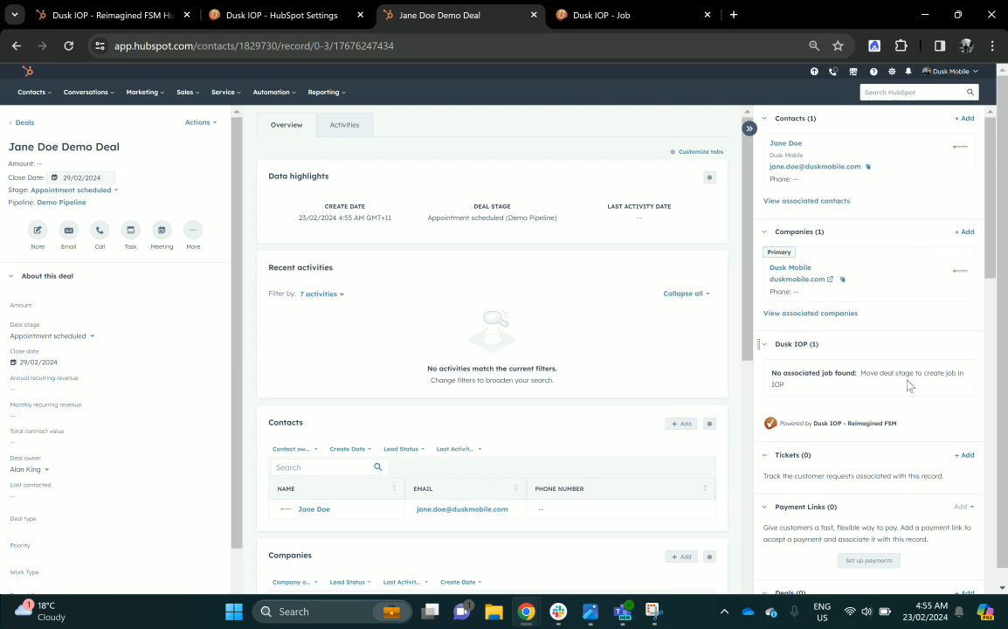
# Step: Set the new deal's stage to Closed won
pyautogui.click(106, 194)
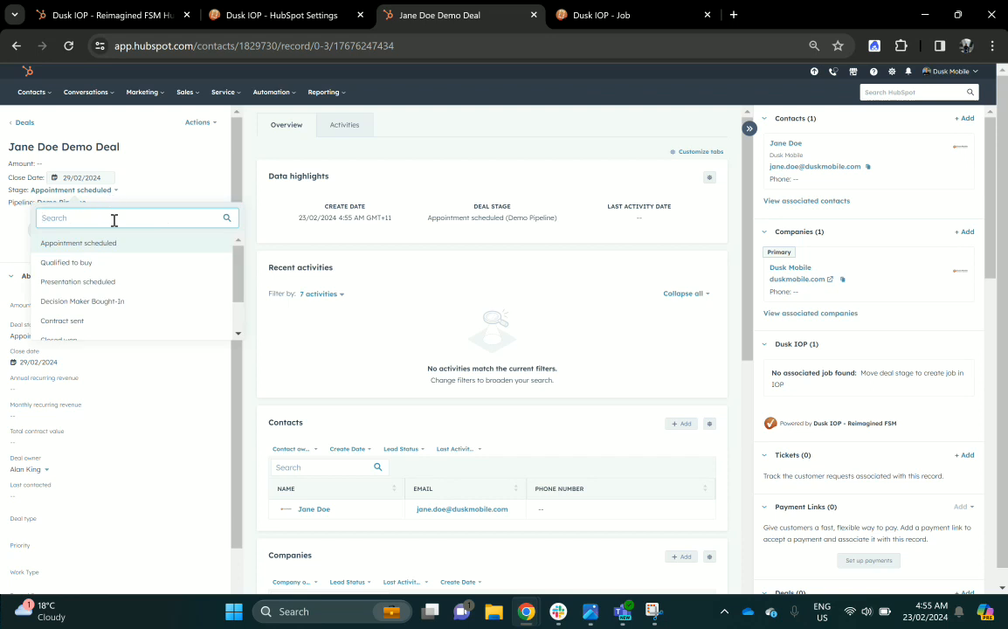
pyautogui.scroll(-1, 119, 302)
pyautogui.click(121, 303)
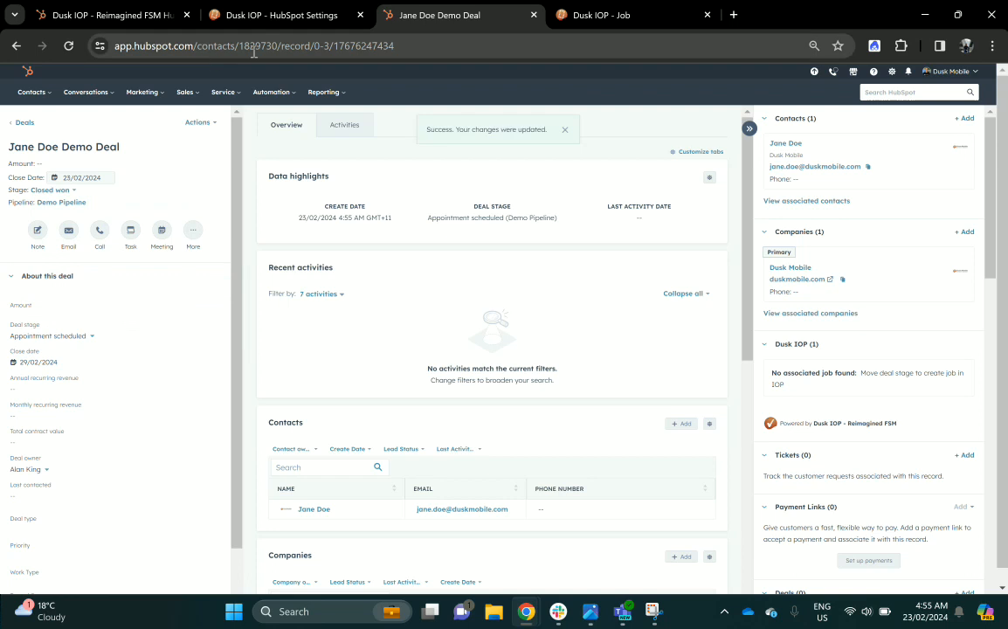
# Step: Check the Closed won stage mapping in the Dusk IOP settings, and refresh the jobs list to look for the deal's job
pyautogui.click(314, 24)
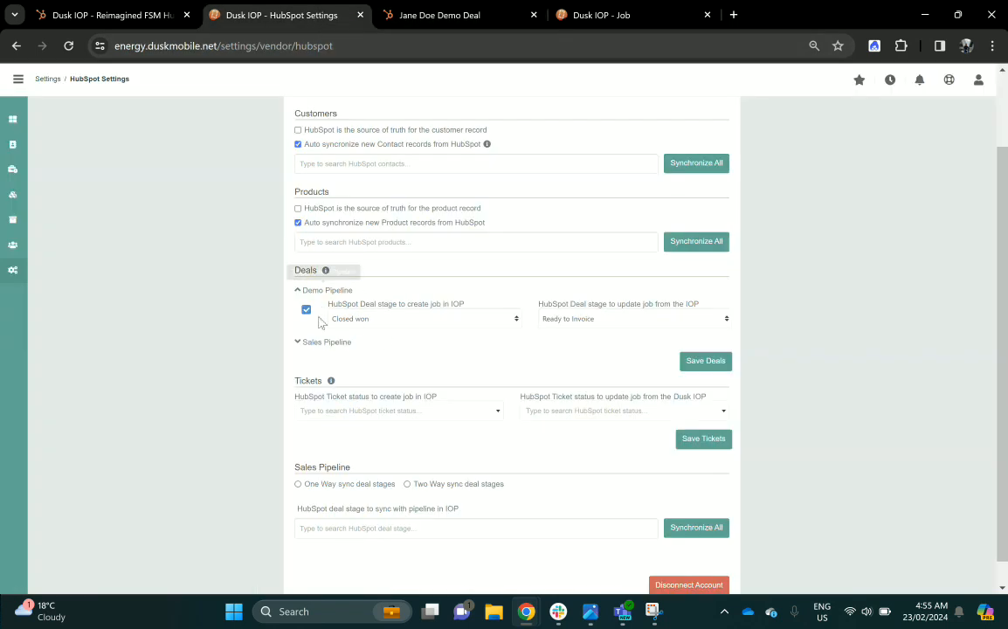
pyautogui.click(453, 13)
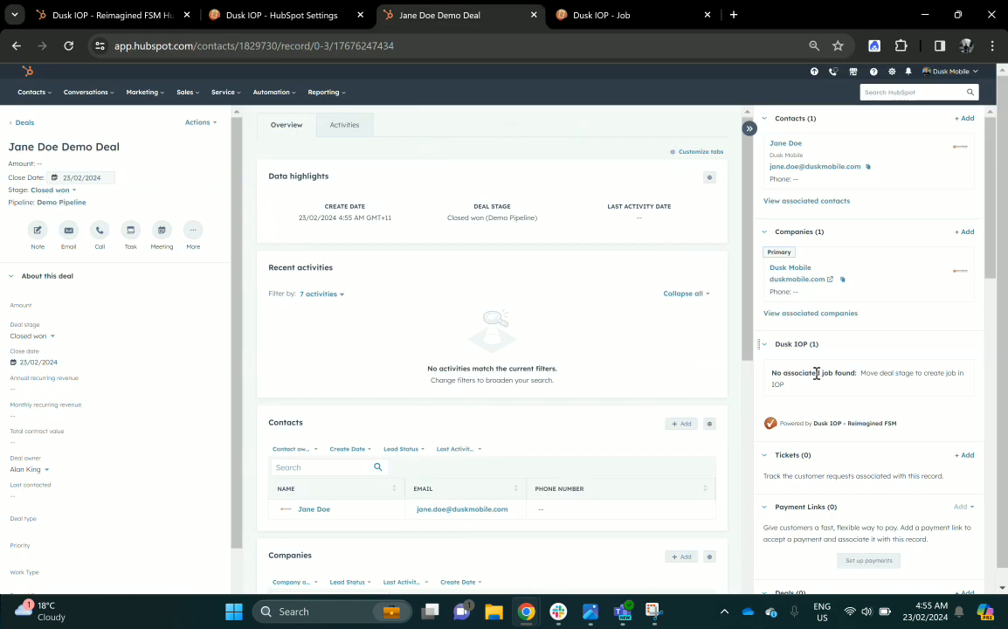
pyautogui.click(616, 15)
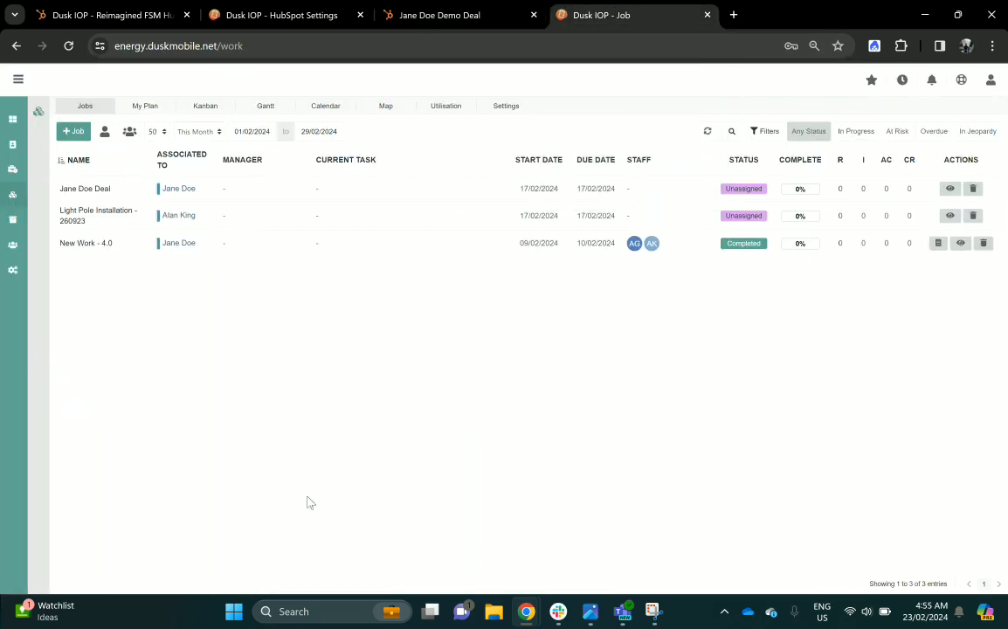
pyautogui.click(707, 131)
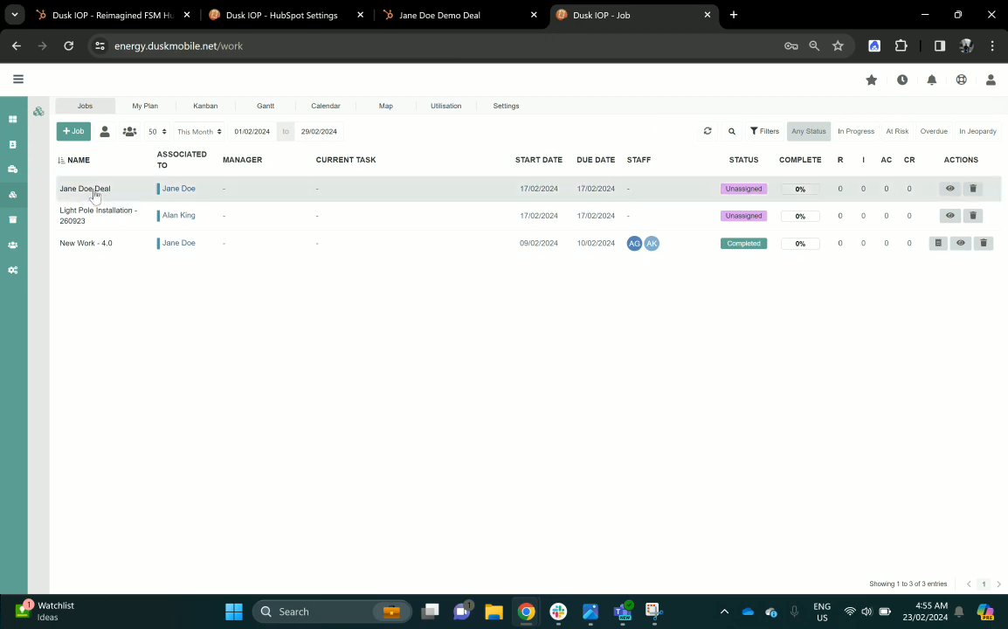
pyautogui.click(269, 12)
pyautogui.click(399, 19)
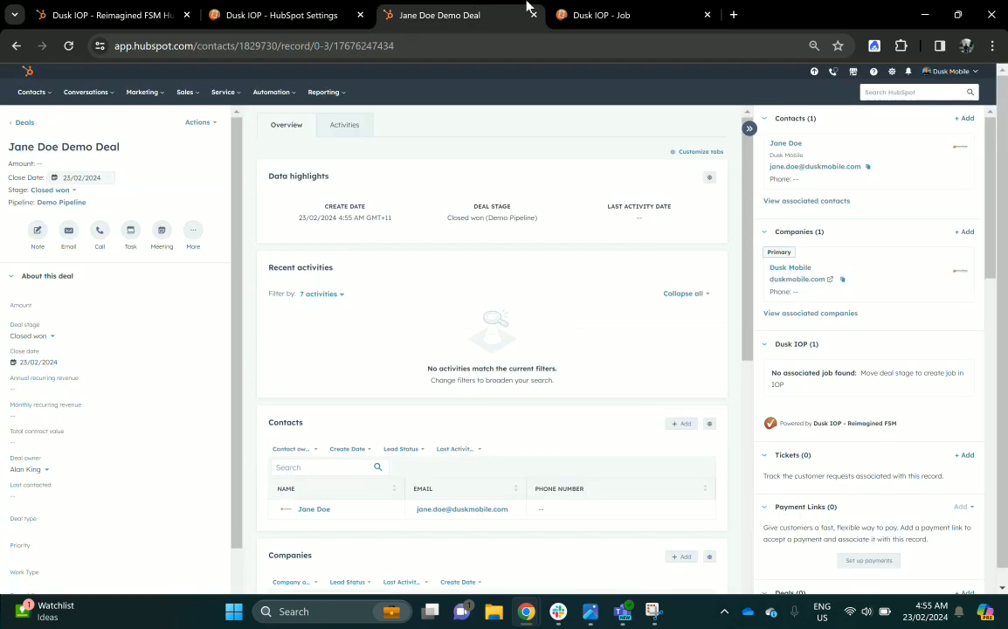
pyautogui.click(621, 11)
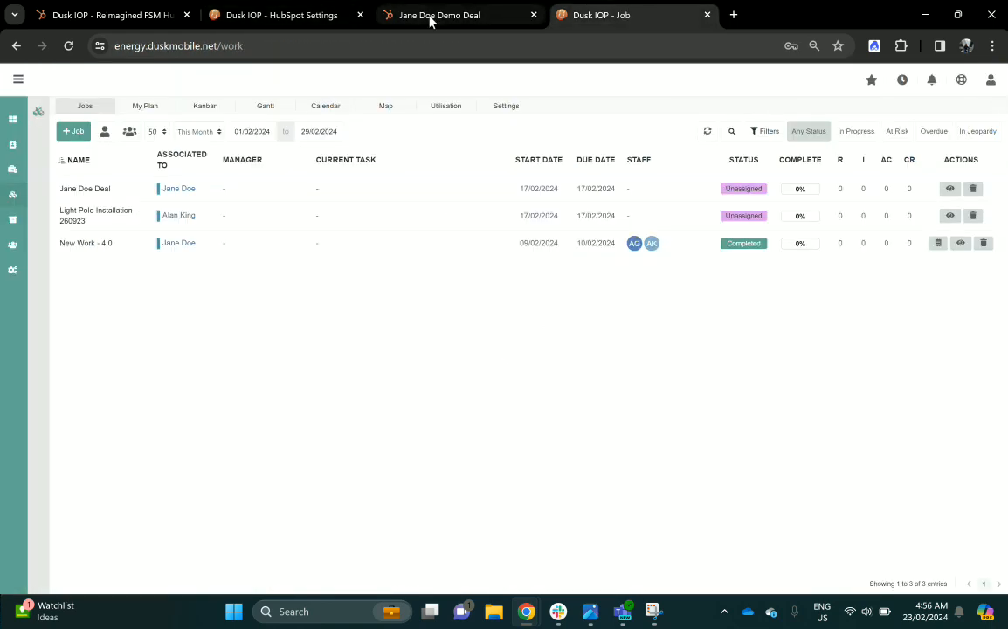
pyautogui.click(732, 131)
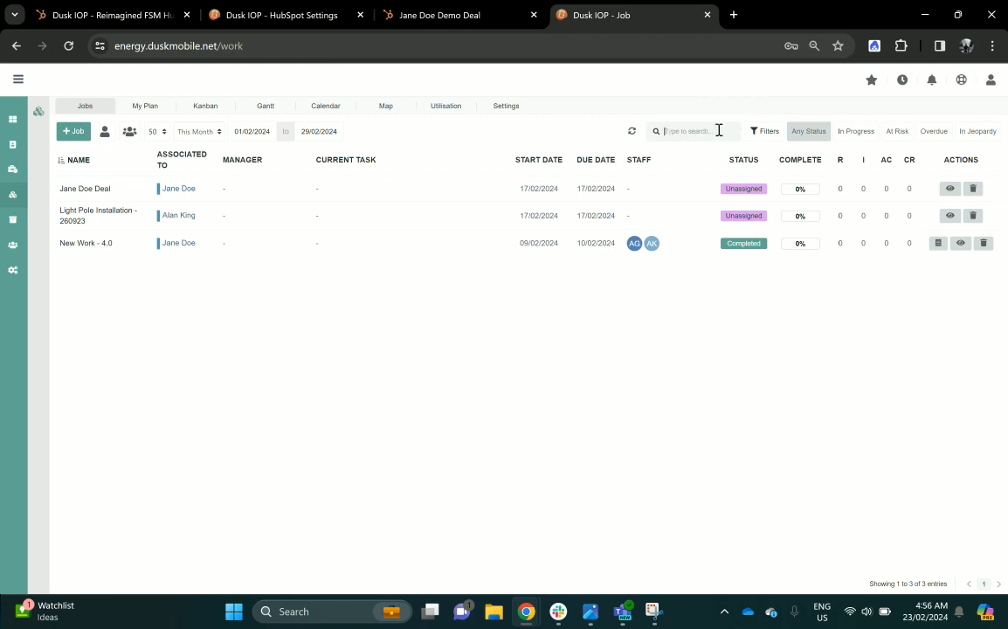
# Step: Check the HubSpot Hub connection in the Dusk IOP HubSpot settings
pyautogui.click(436, 15)
pyautogui.click(332, 15)
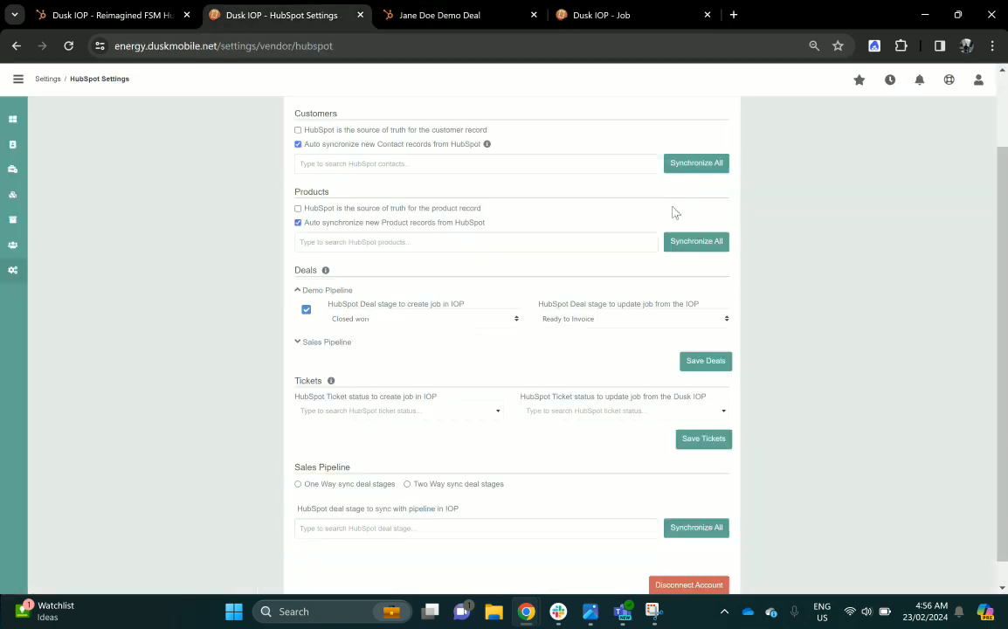
pyautogui.scroll(1, 743, 188)
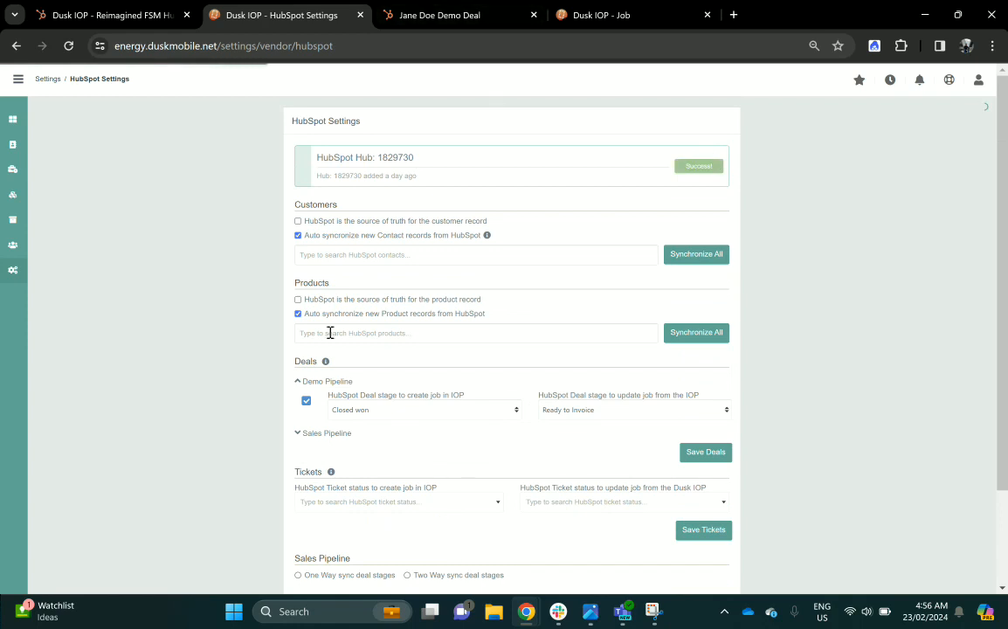
# Step: Reload the Dusk IOP jobs page and open the job created from the new demo deal
pyautogui.click(627, 12)
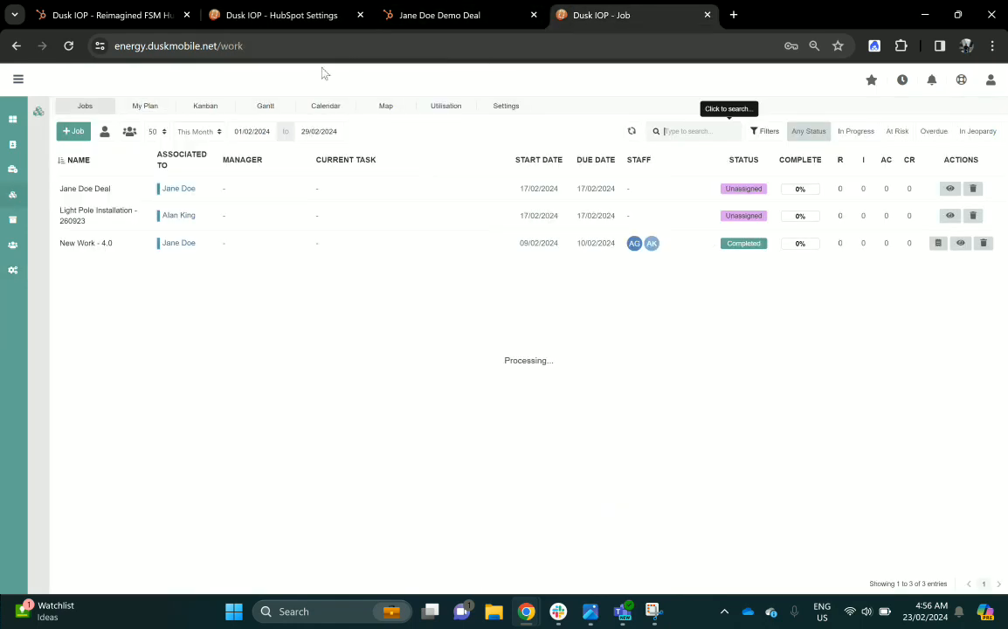
pyautogui.click(68, 45)
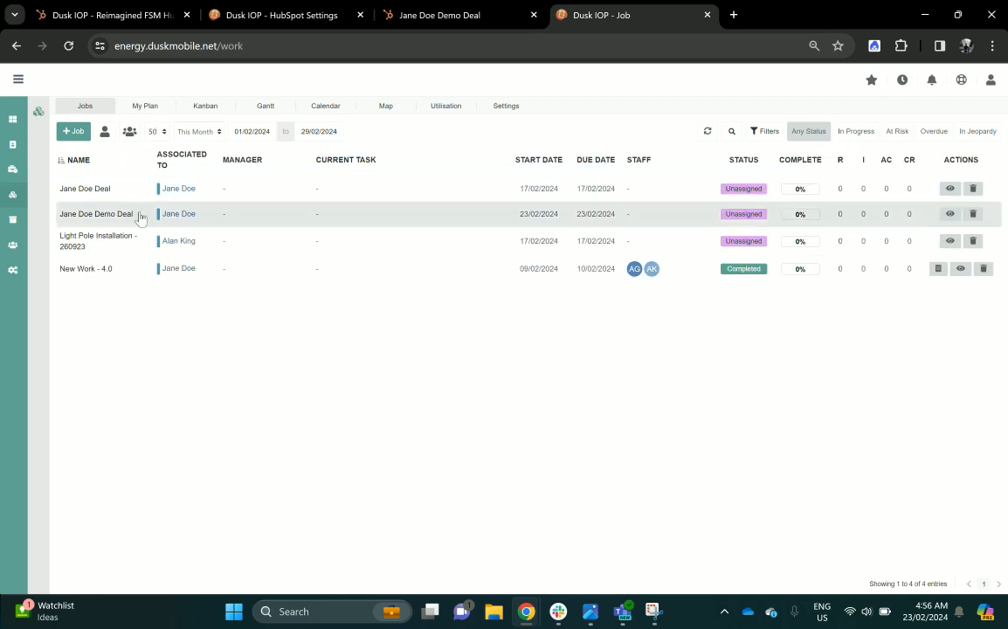
pyautogui.click(659, 219)
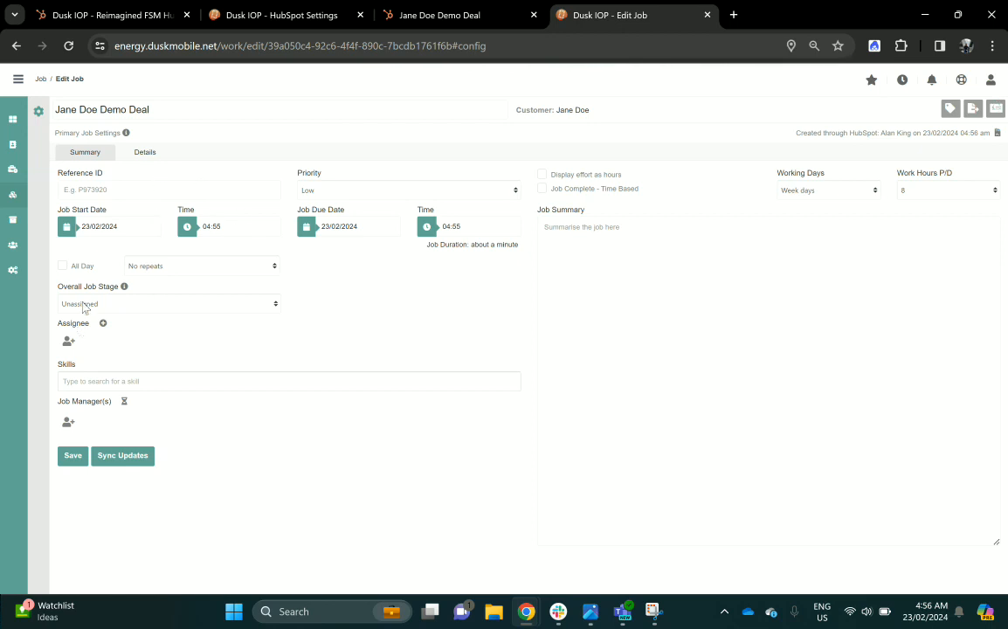
# Step: Assign the licensed electrical inspector and the plumber from the staff list to the job
pyautogui.click(68, 340)
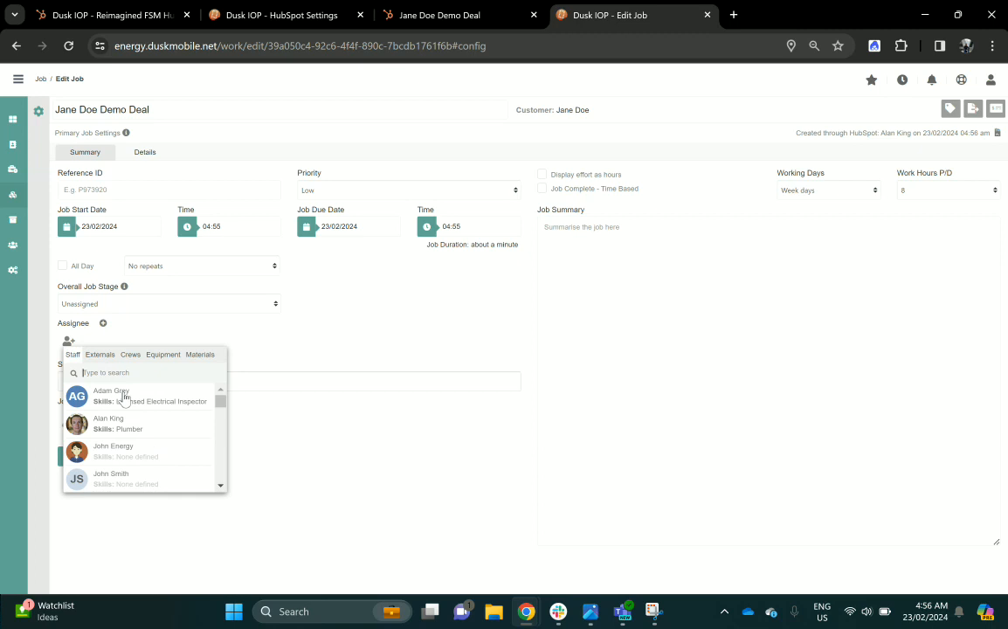
pyautogui.click(123, 397)
pyautogui.click(68, 341)
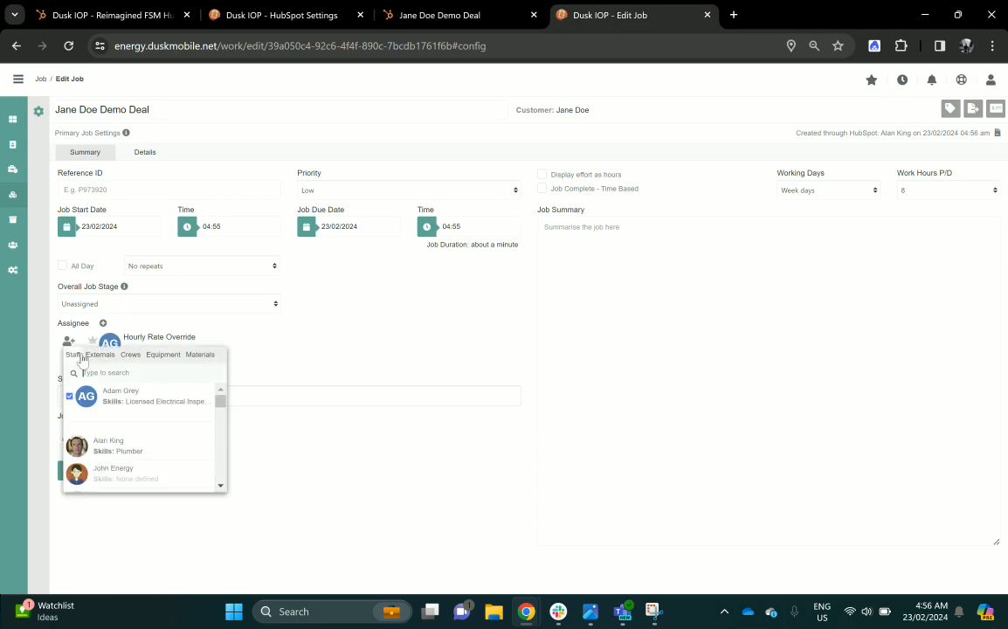
pyautogui.click(129, 447)
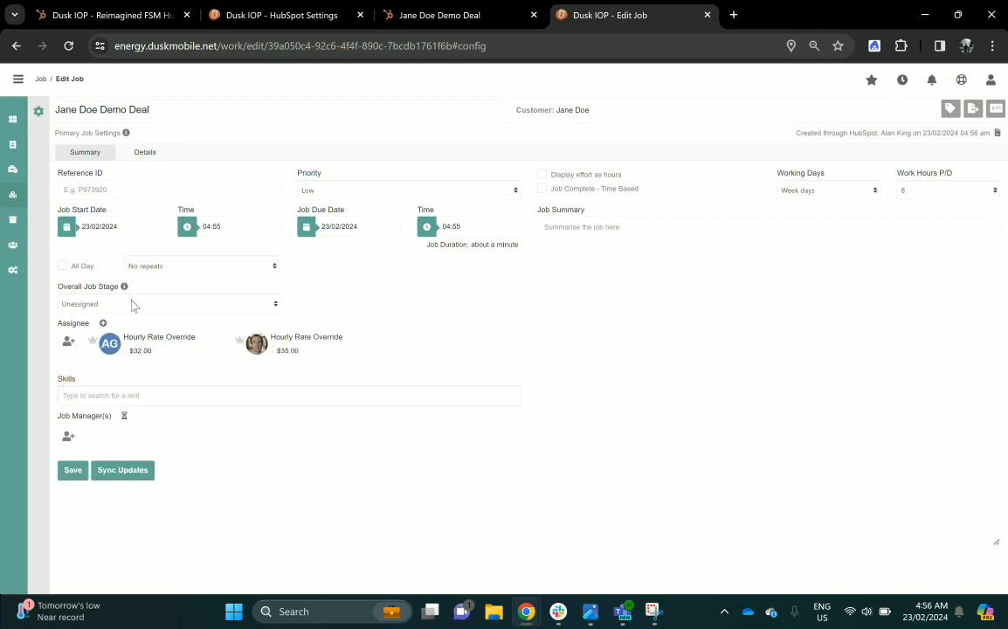
# Step: Set the overall job stage to Scheduled and save the job
pyautogui.click(132, 305)
pyautogui.click(131, 347)
pyautogui.click(72, 470)
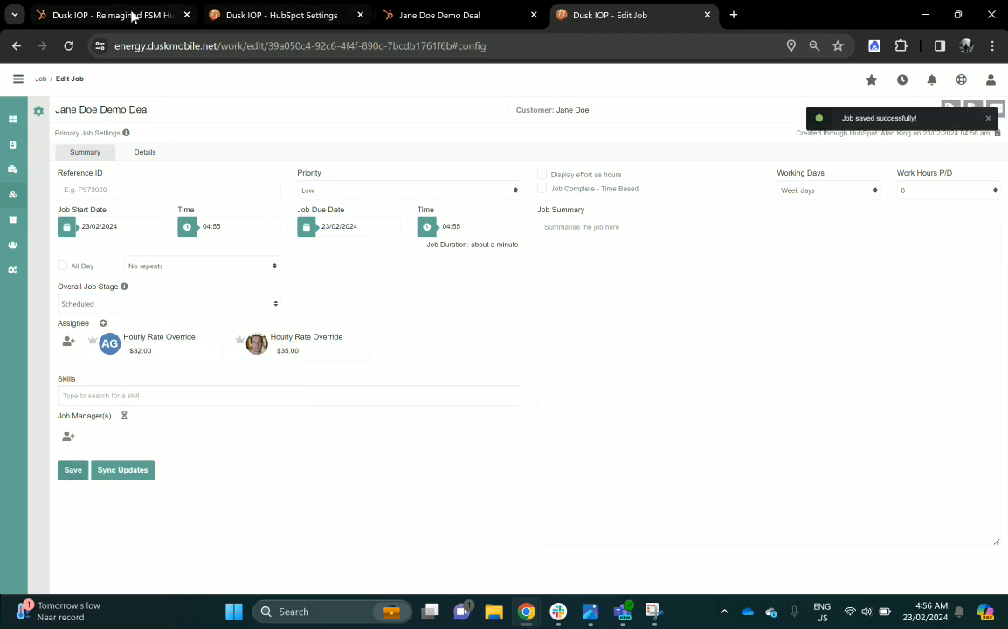
# Step: Reload the deal record in HubSpot and expand the job's full details on the Dusk IOP card
pyautogui.click(426, 17)
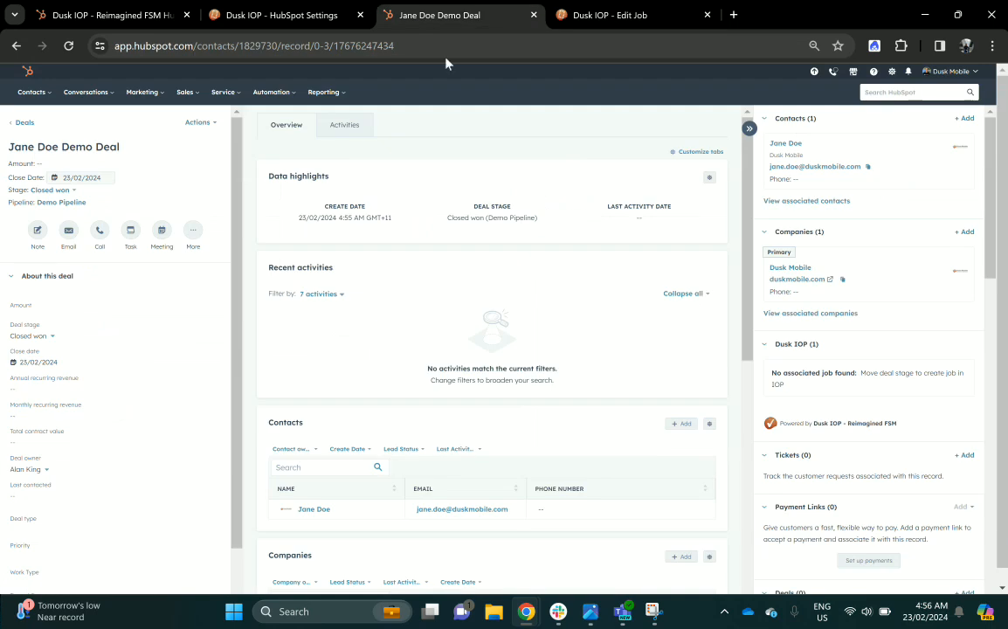
pyautogui.click(68, 46)
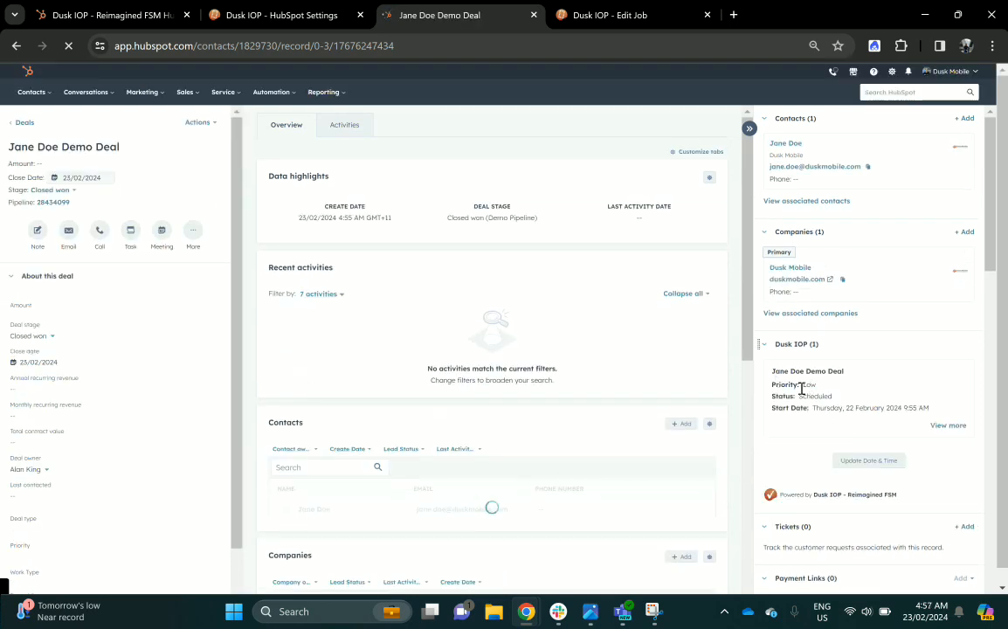
pyautogui.click(947, 425)
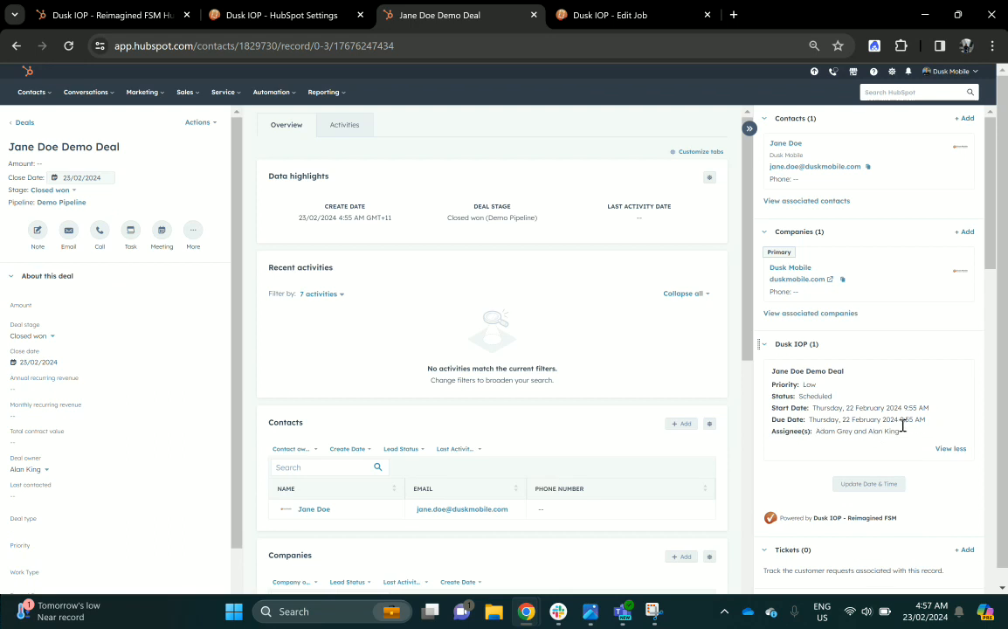
# Step: Open the date and time update for the job on the Dusk IOP card and set its start to 23/02/2024 11:55 AM
pyautogui.click(882, 484)
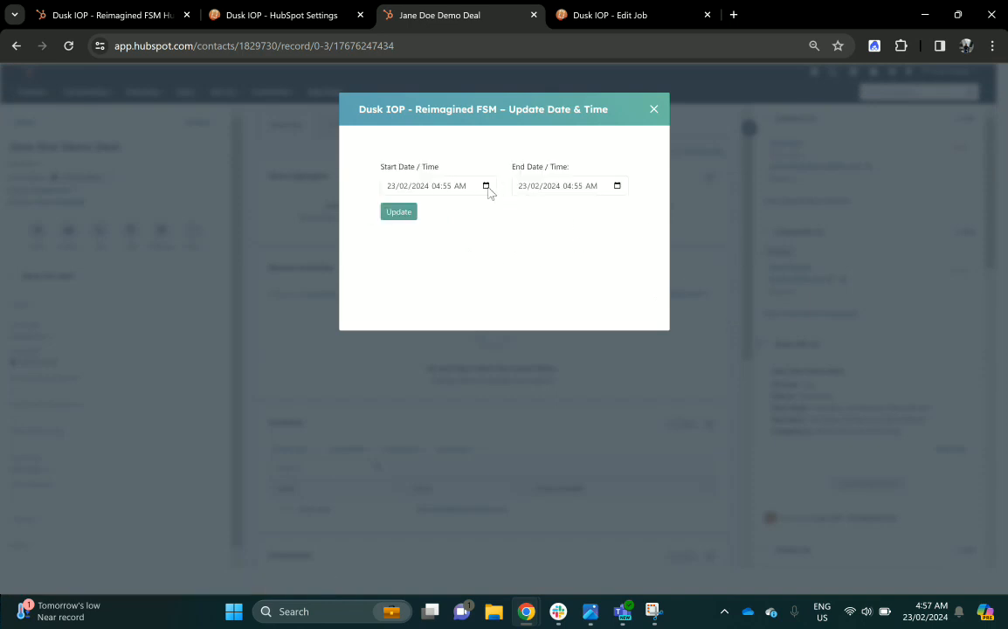
pyautogui.click(486, 186)
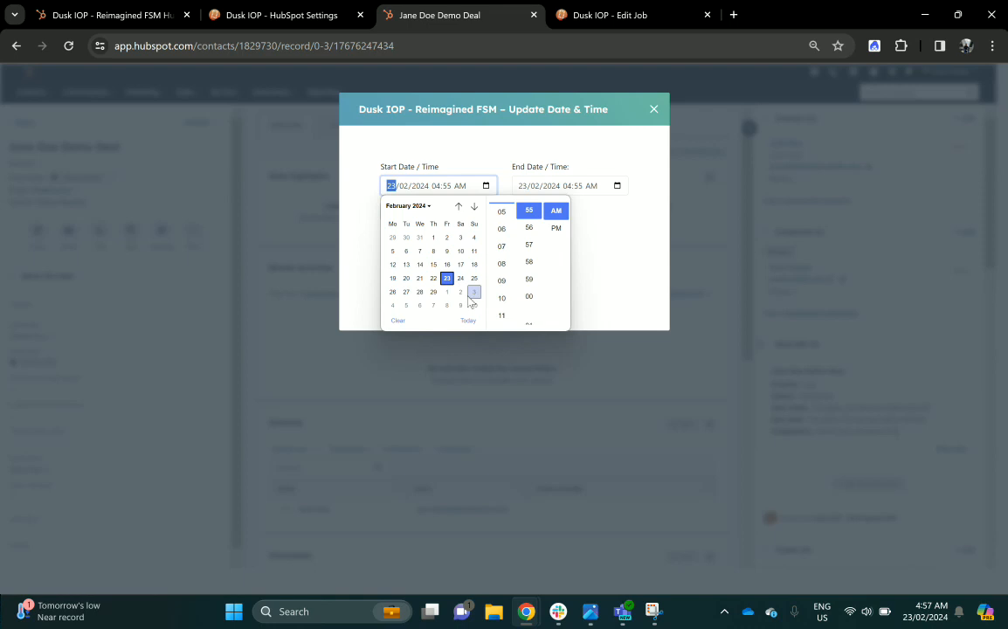
pyautogui.scroll(1, 519, 241)
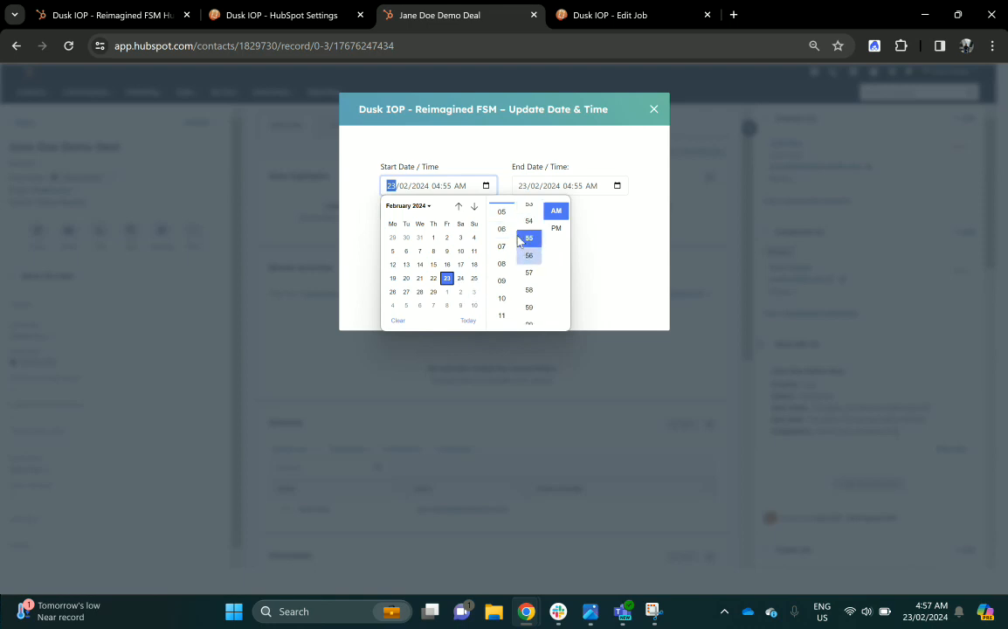
pyautogui.scroll(3, 524, 237)
pyautogui.scroll(4, 503, 262)
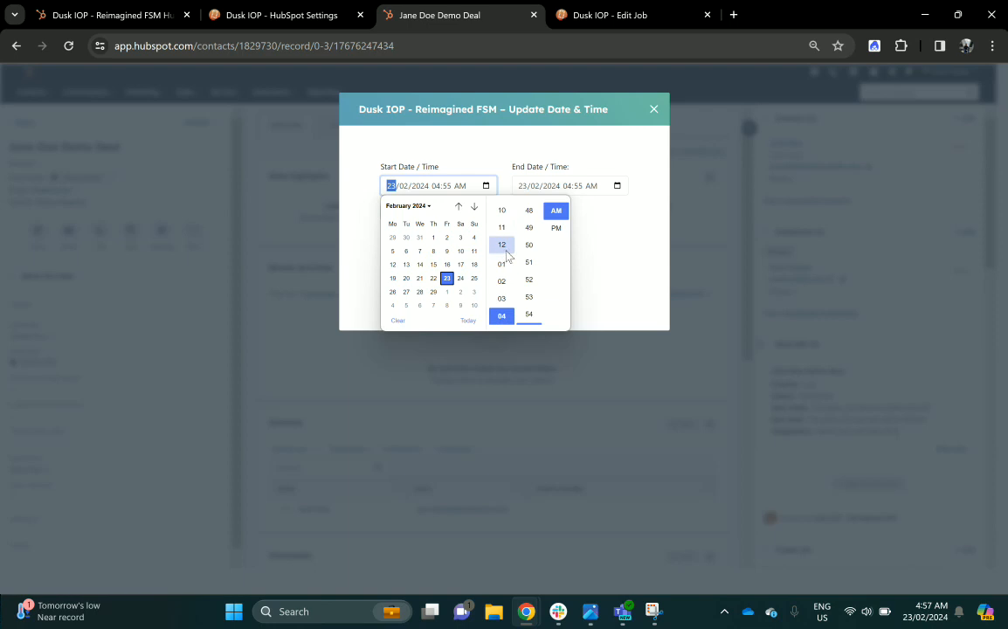
pyautogui.click(501, 227)
pyautogui.scroll(-1, 533, 278)
pyautogui.scroll(-1, 533, 258)
pyautogui.scroll(1, 533, 246)
pyautogui.click(530, 227)
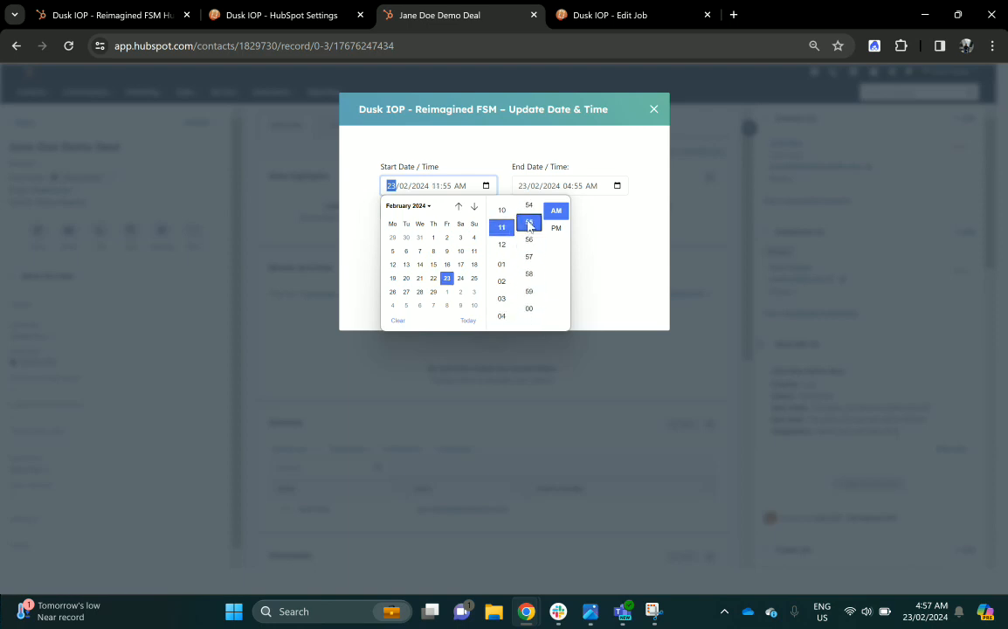
pyautogui.click(557, 212)
pyautogui.click(601, 264)
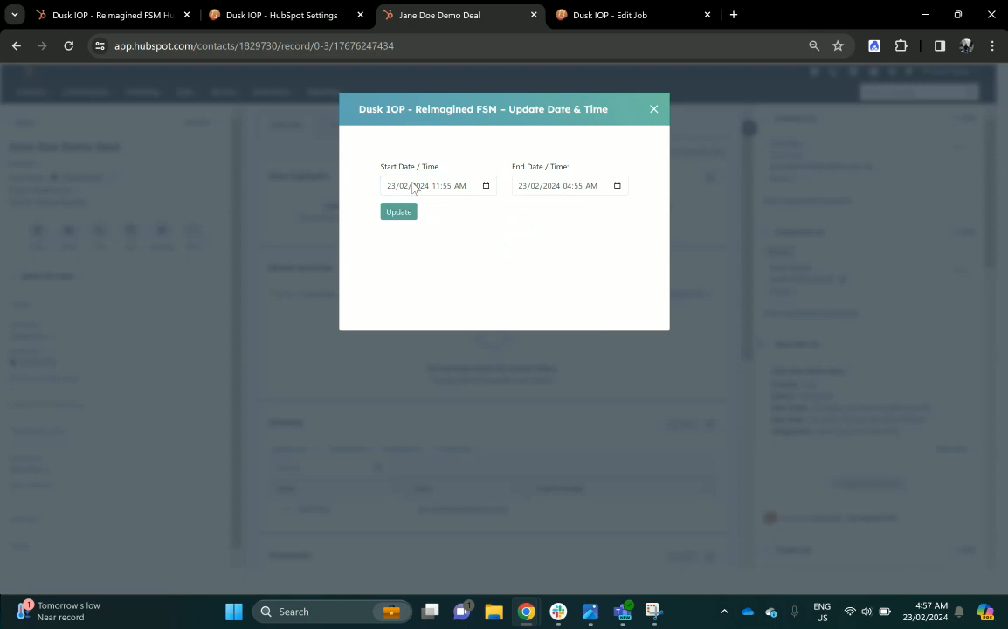
# Step: Set the job's end date and time to 23/02/2024 12:55 PM and submit the update
pyautogui.click(616, 185)
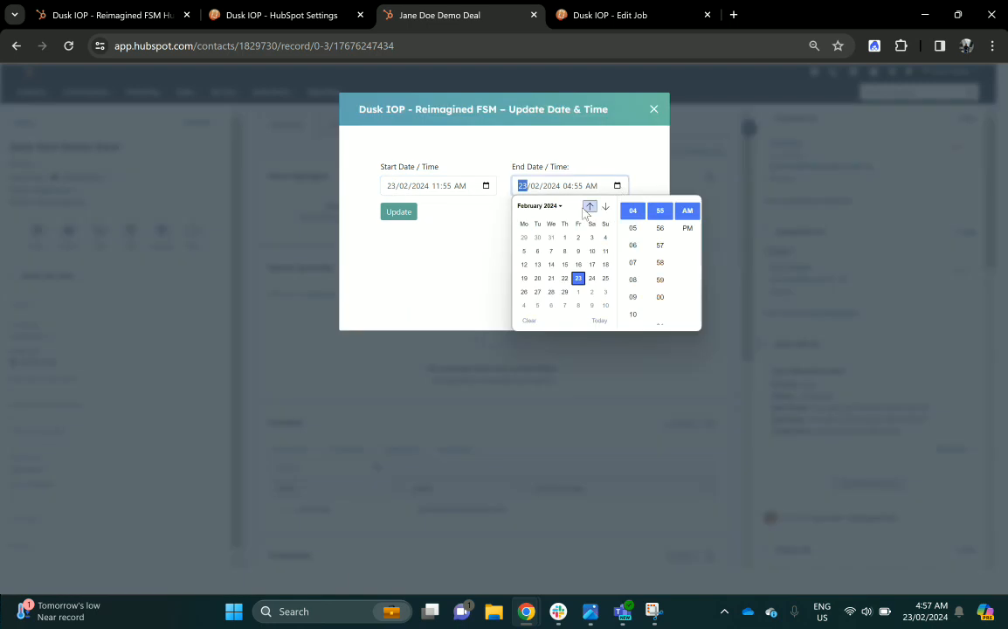
pyautogui.scroll(-3, 634, 289)
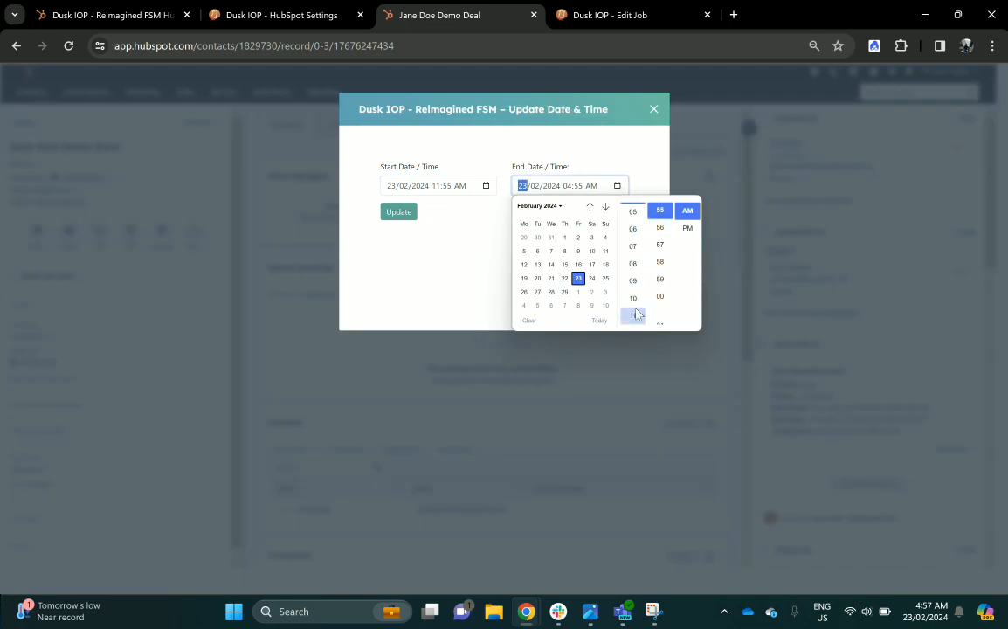
pyautogui.click(633, 244)
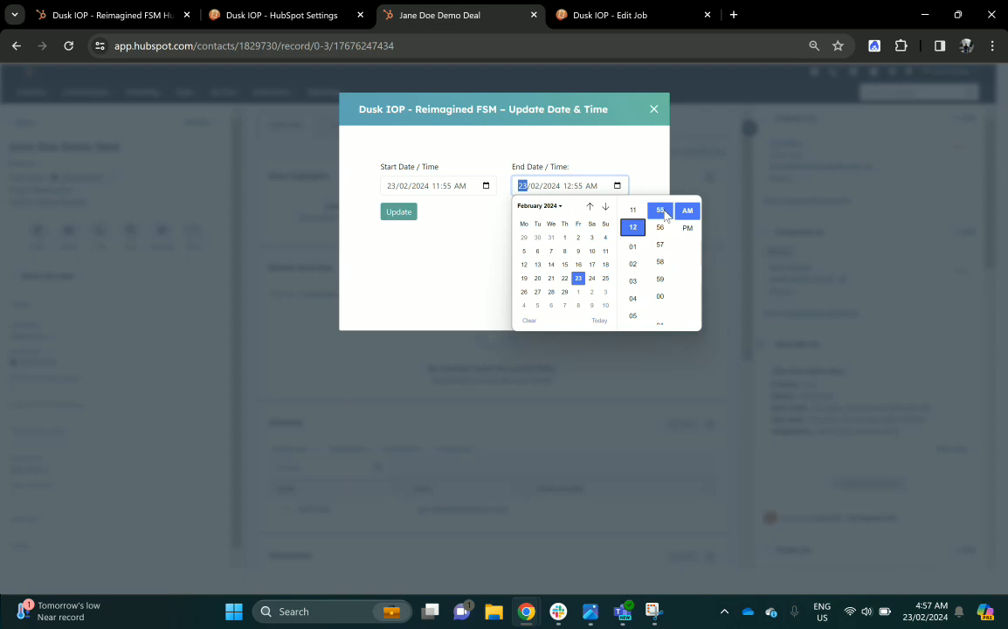
pyautogui.click(689, 229)
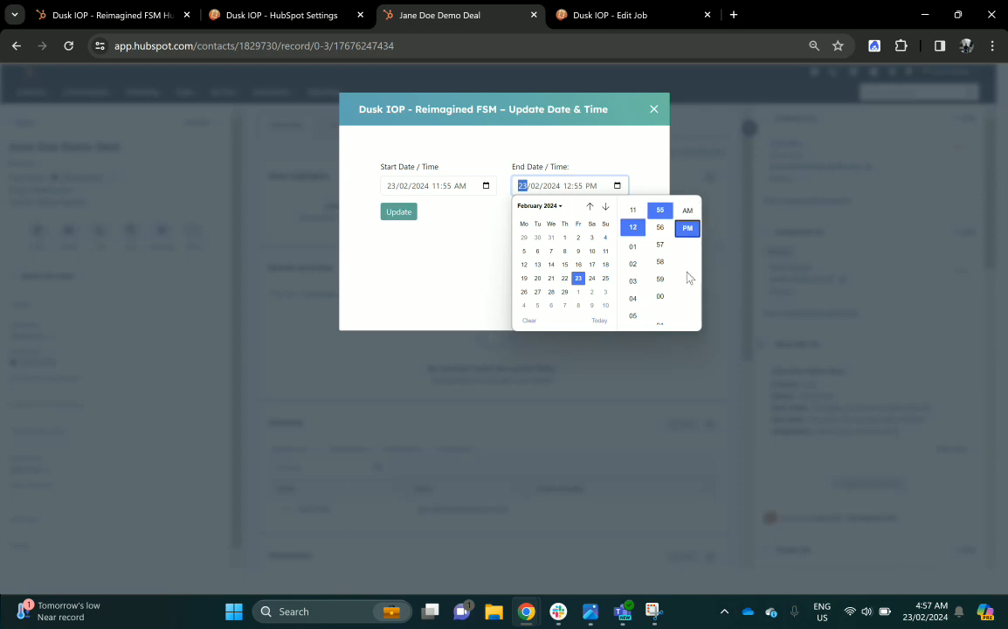
pyautogui.click(449, 284)
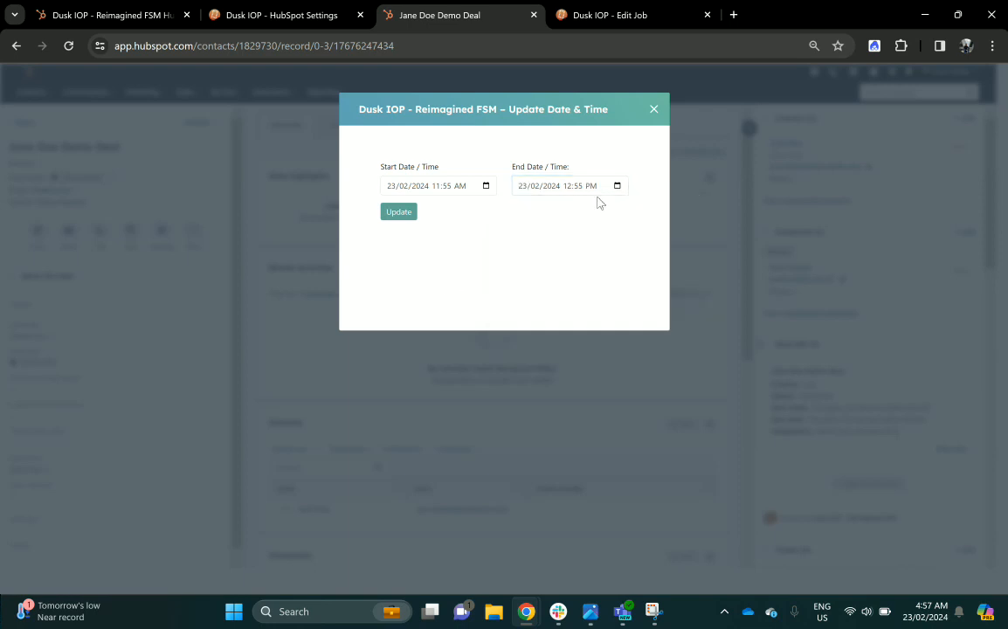
pyautogui.click(399, 214)
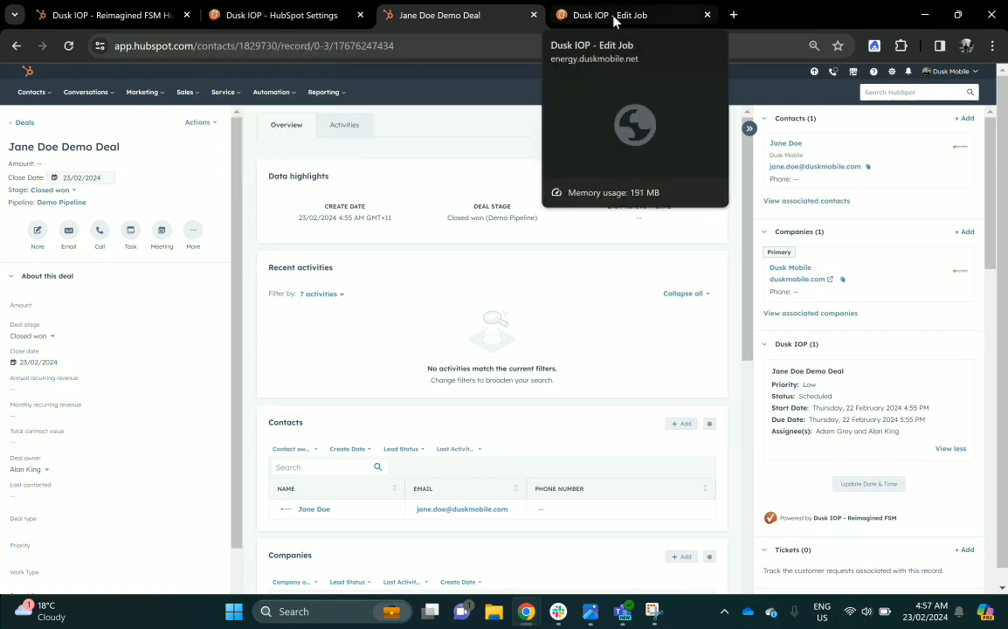
# Step: Reload the demo deal's job in Dusk IOP, set its overall job stage to In Progress and save it
pyautogui.click(557, 13)
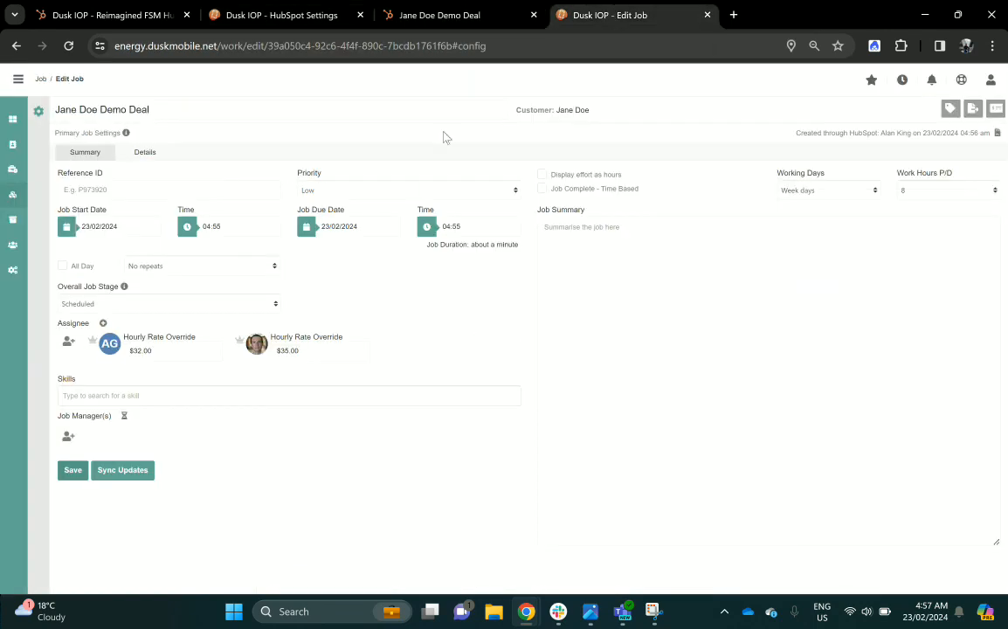
pyautogui.click(68, 45)
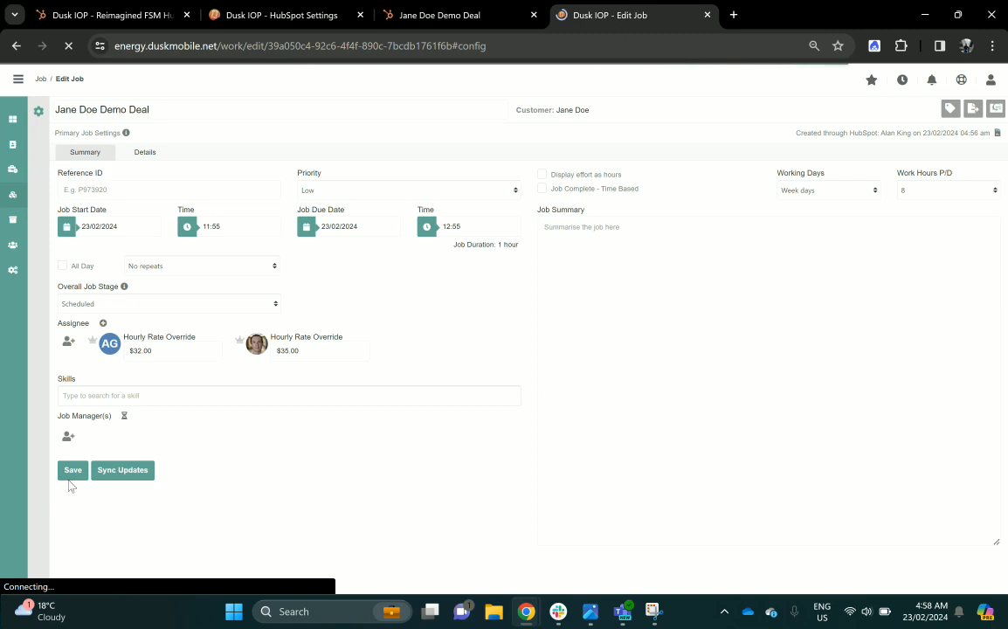
pyautogui.click(94, 303)
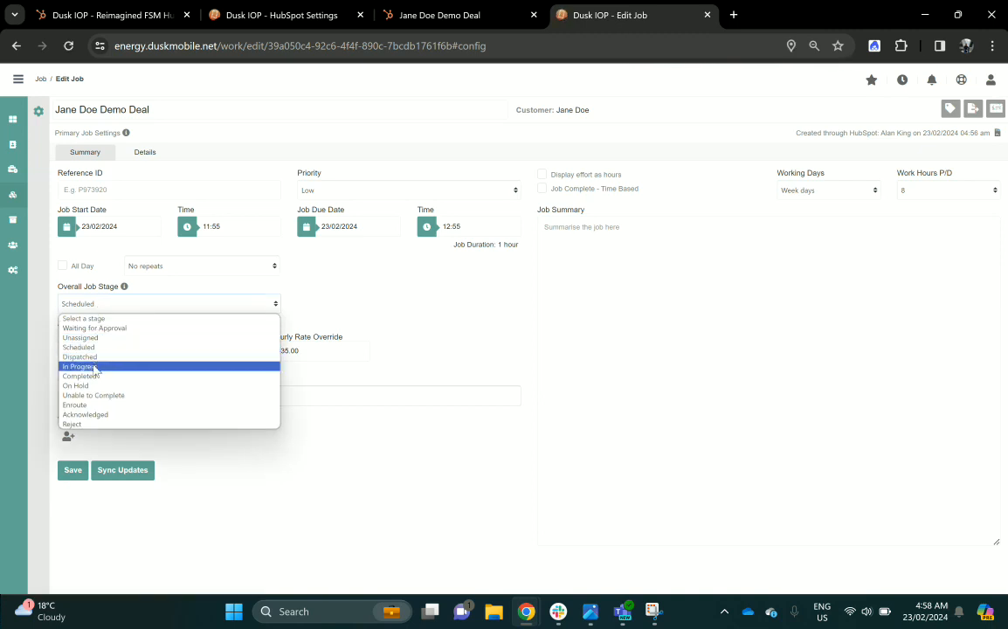
pyautogui.click(95, 367)
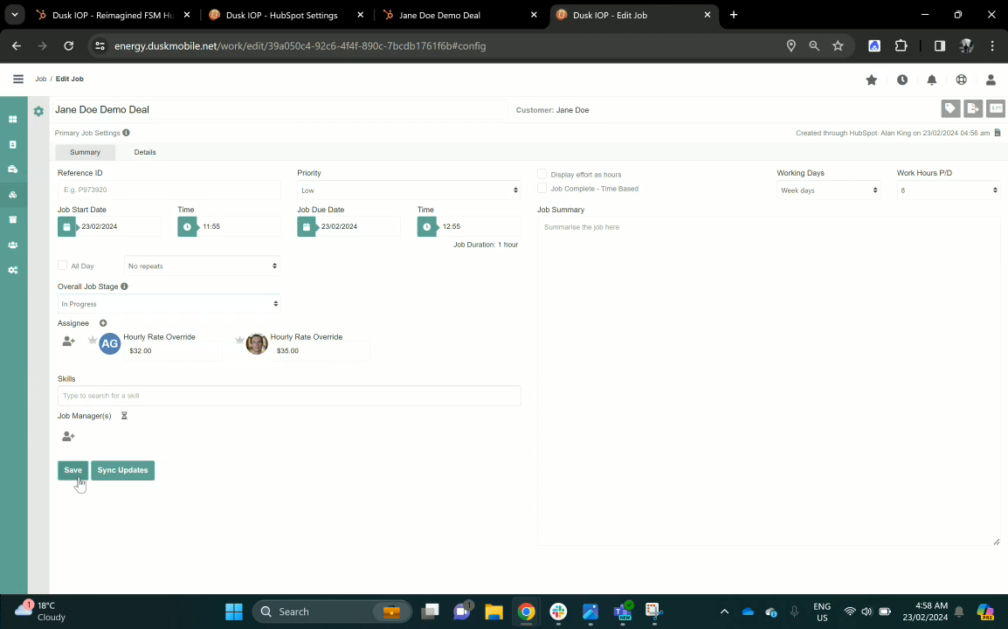
pyautogui.click(75, 474)
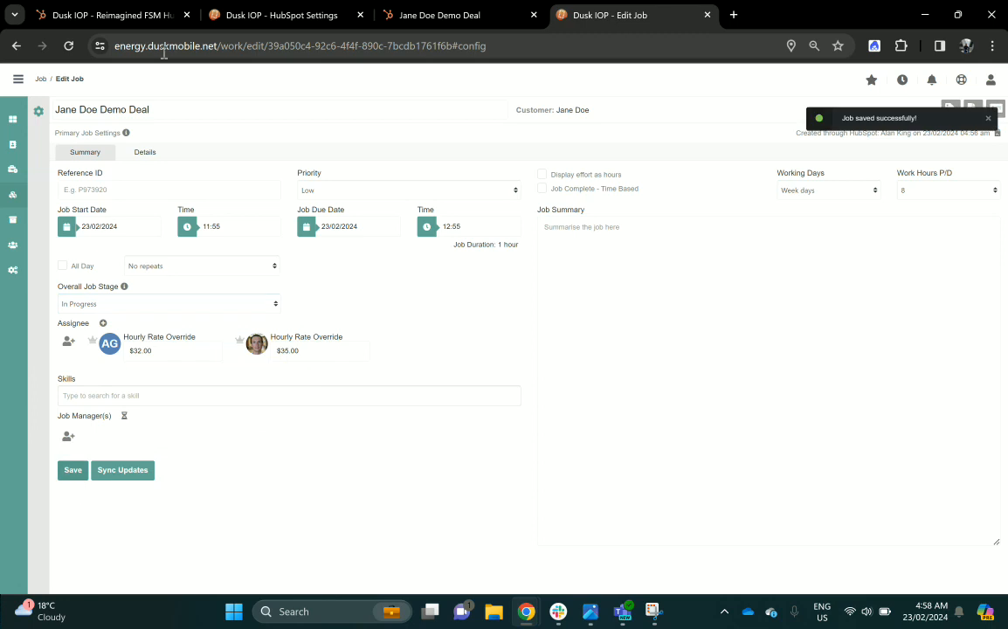
# Step: Return to the demo deal in HubSpot and reload the record to refresh the Dusk IOP card
pyautogui.click(454, 12)
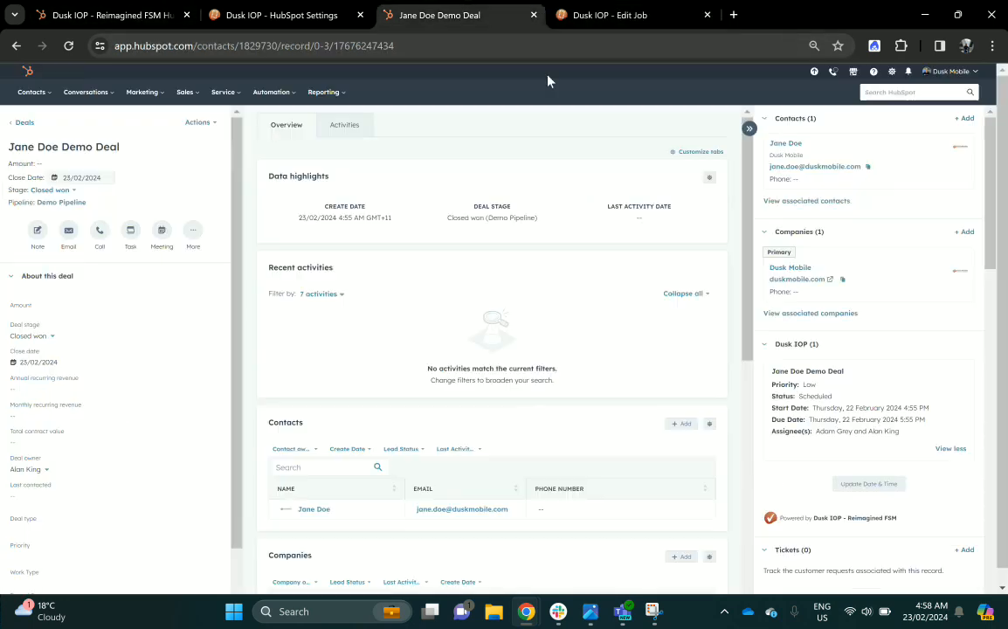
pyautogui.click(71, 49)
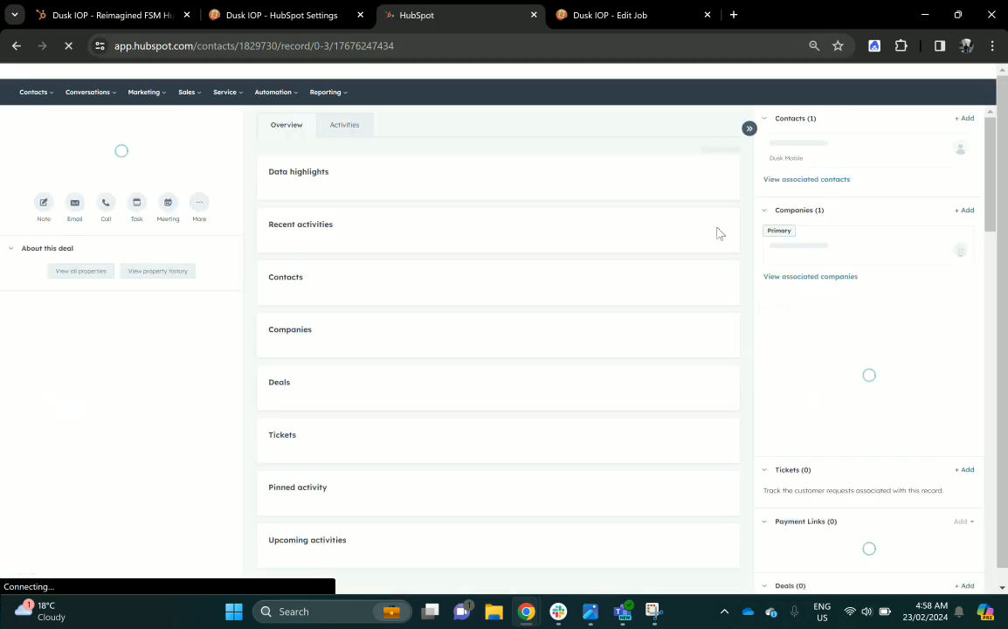